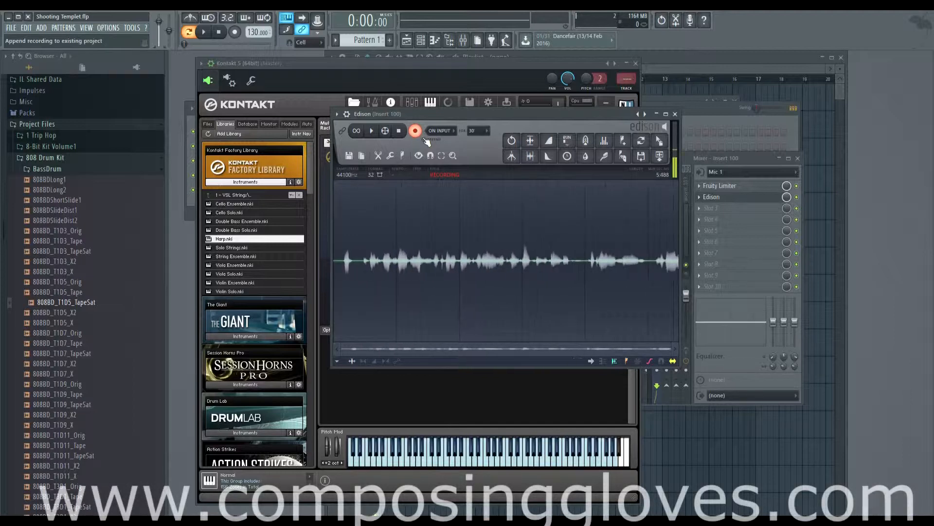
Bring the Kontakt window forward, open the Harp instrument for editing, and shift the on-screen keyboard octave to reveal the keyswitches
click(452, 72)
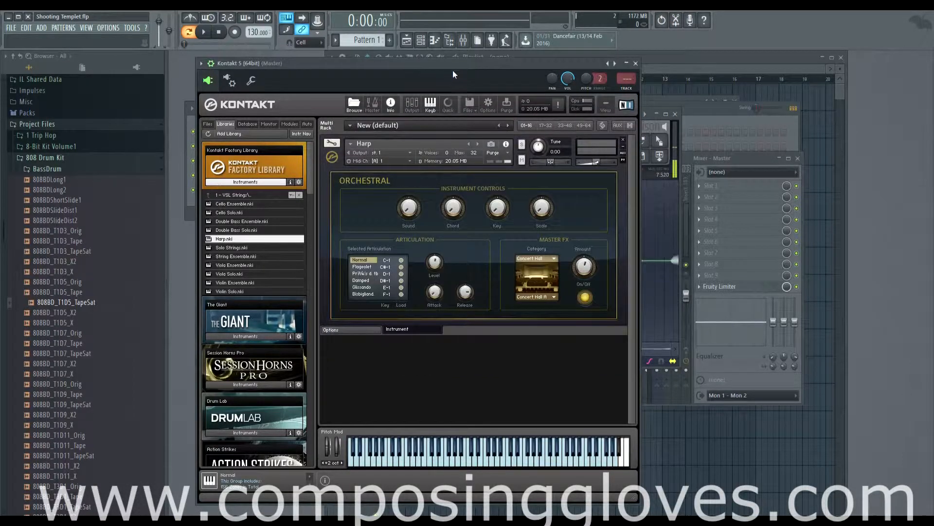
click(332, 143)
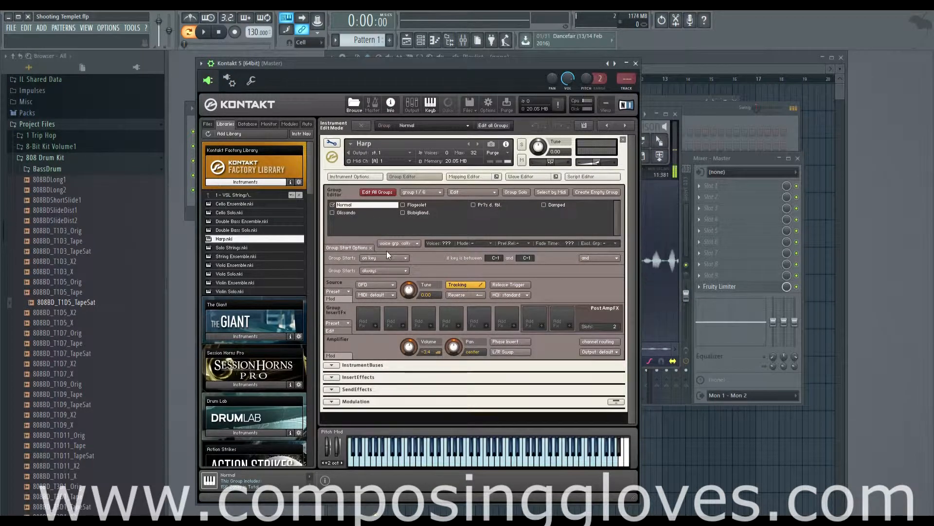
click(333, 142)
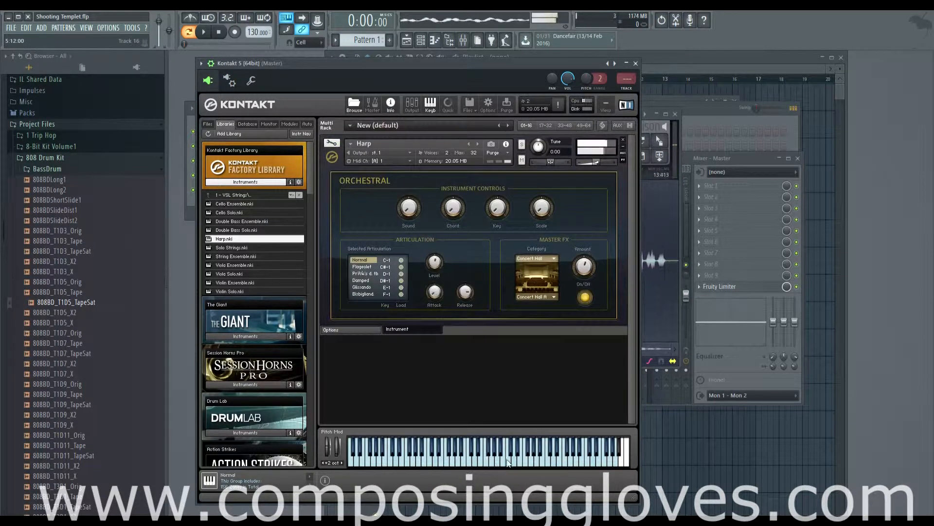
click(332, 143)
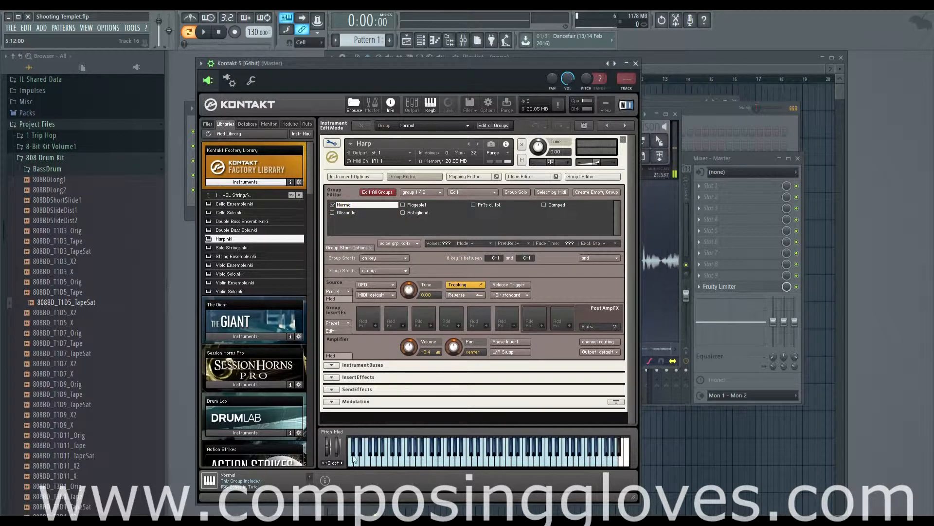
click(323, 463)
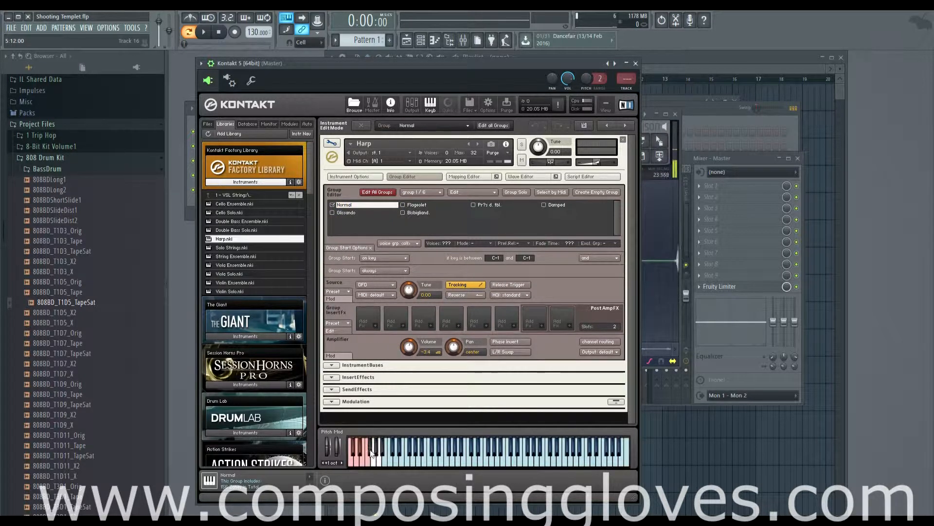
Play several harp notes and keyswitches on the on-screen keyboard to check which articulation group responds
click(484, 466)
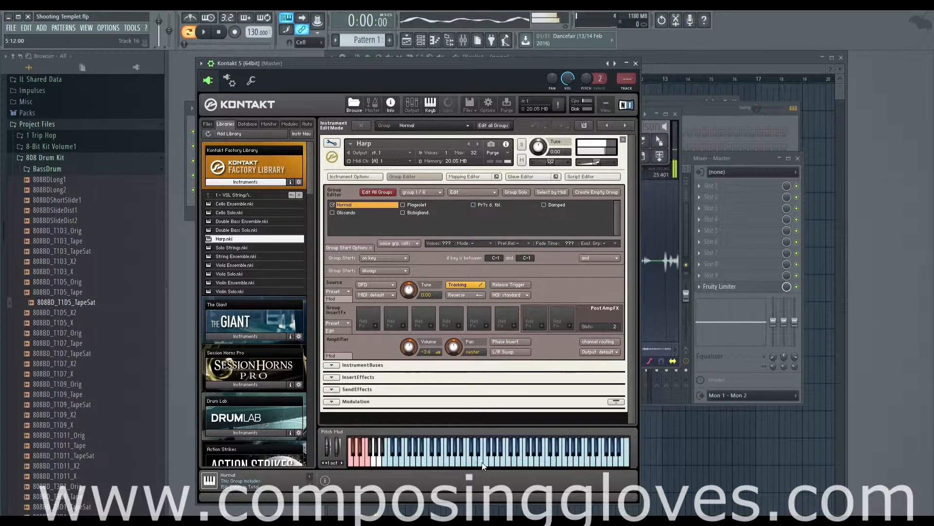
click(497, 463)
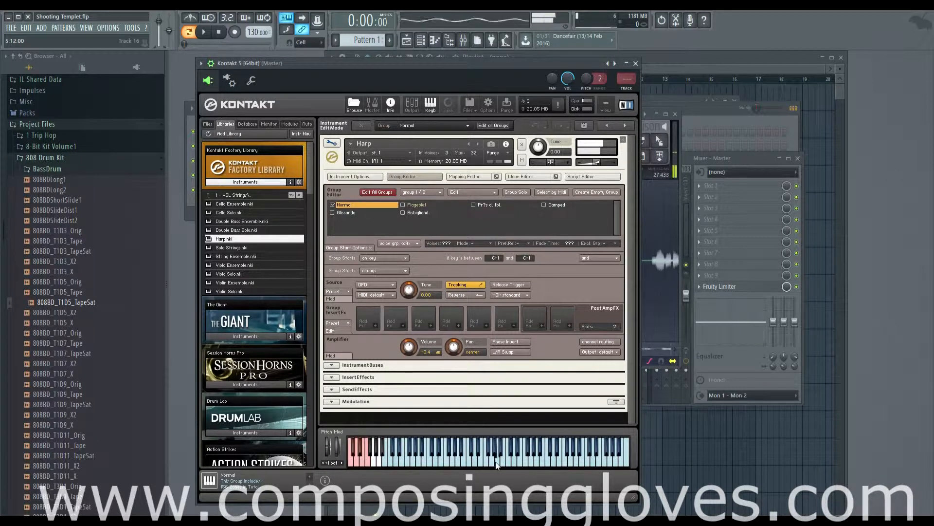
click(396, 466)
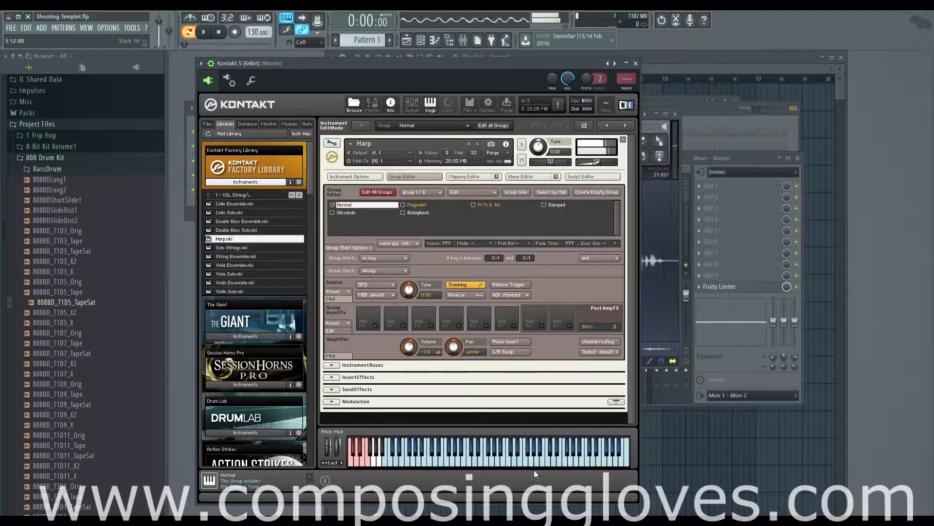
click(360, 448)
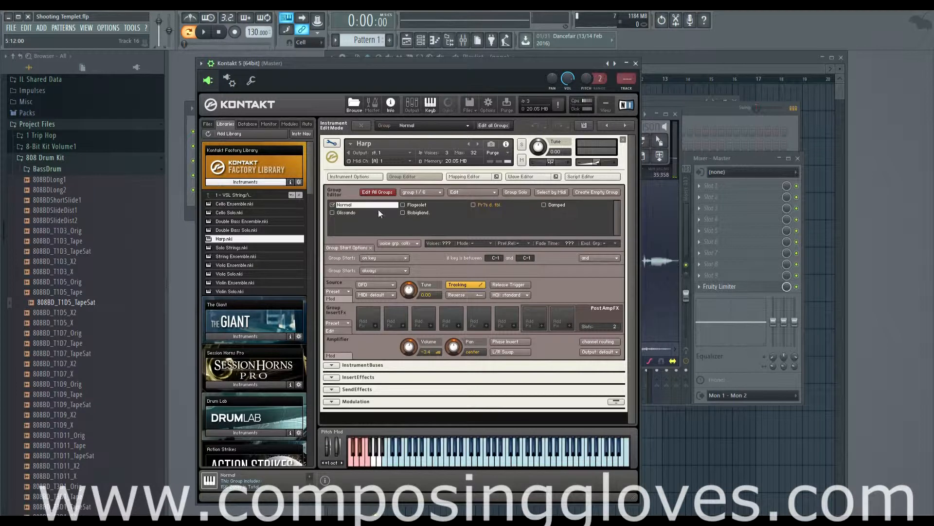
Return to the Harp's performance view and trigger the low keyswitches to watch the selected articulation change
click(332, 143)
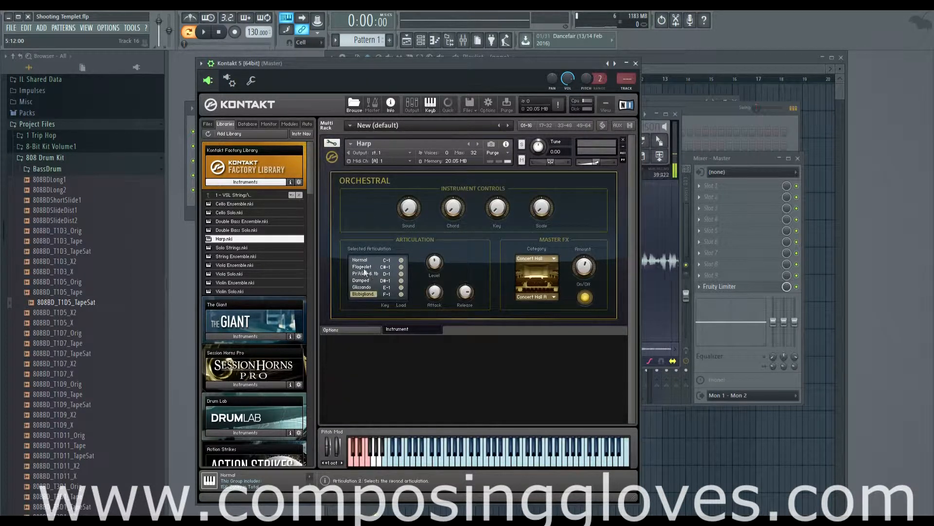
click(355, 456)
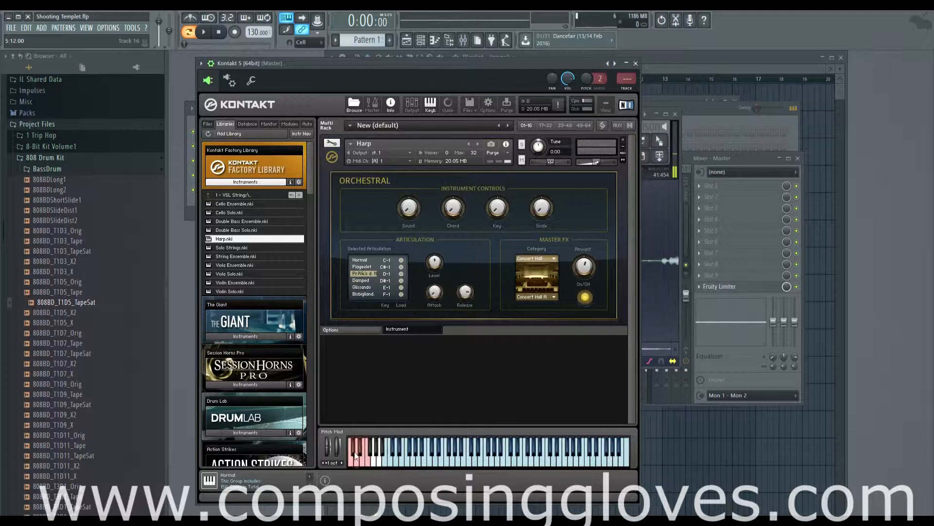
click(352, 463)
click(357, 461)
click(353, 451)
click(359, 452)
click(357, 461)
click(367, 463)
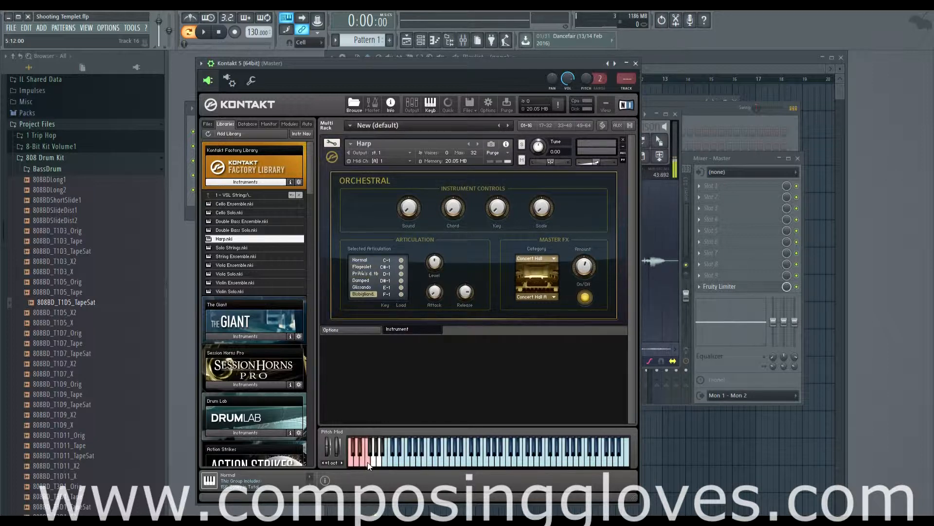
Reopen the Harp for editing and review the available start modes for the Normal group, checking its response with a played key
click(336, 144)
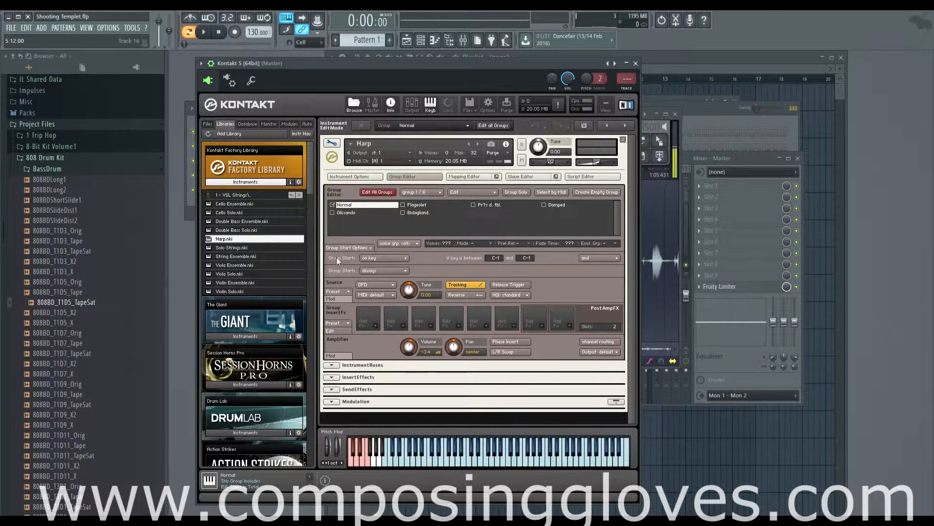
click(378, 259)
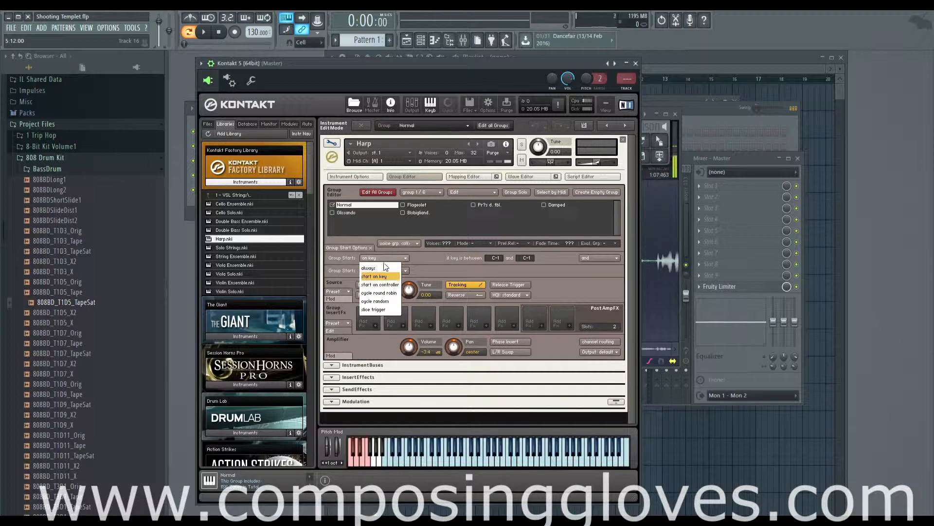
click(369, 261)
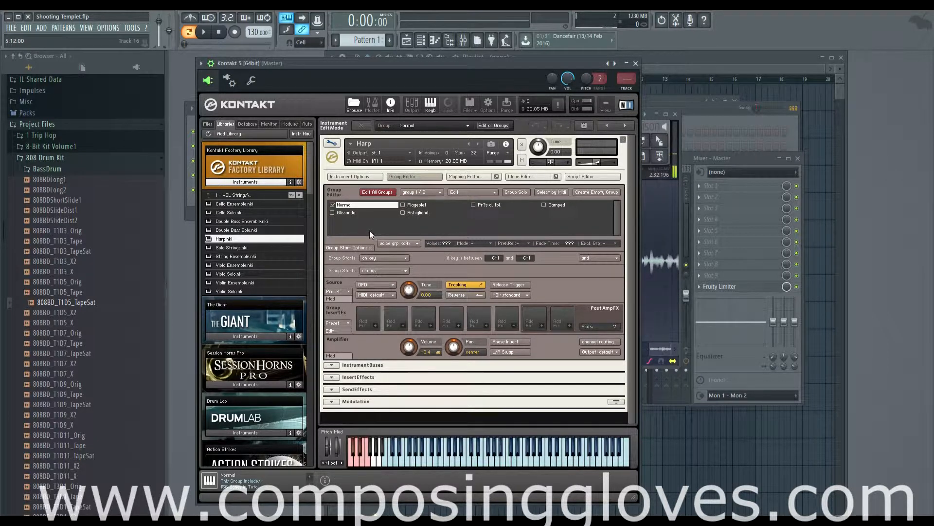
click(371, 259)
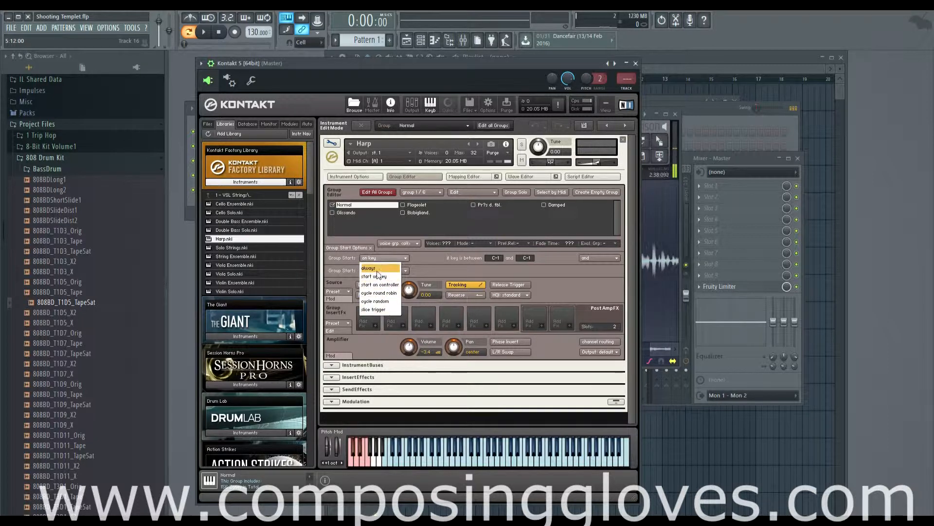
click(376, 259)
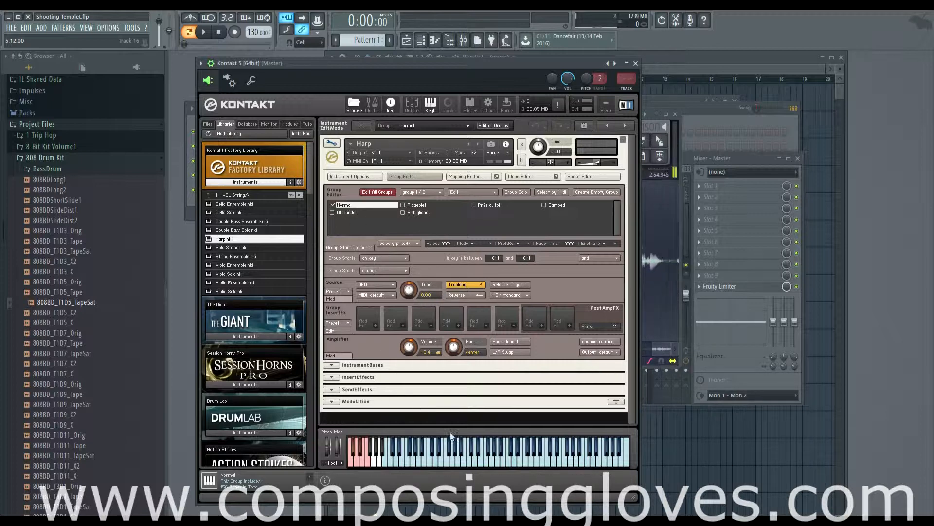
click(383, 466)
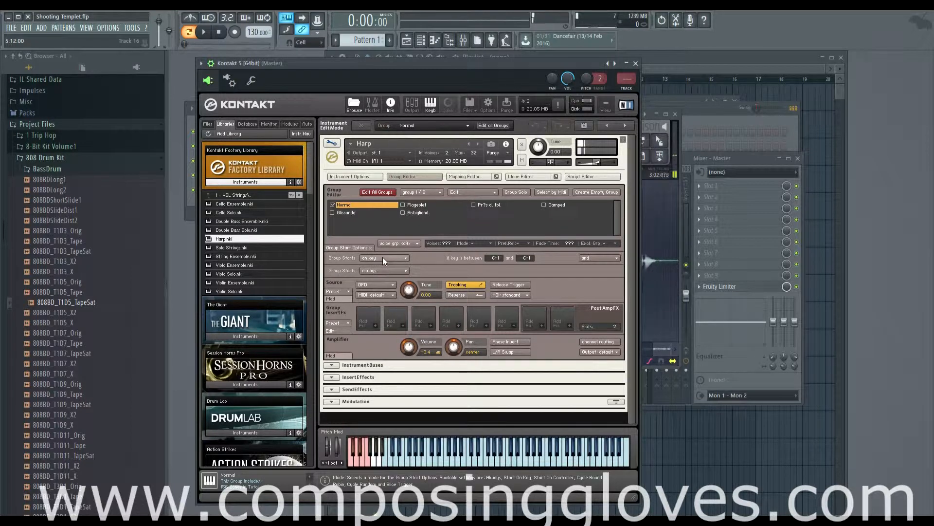
Try the or and and not connectors on the Normal group's first start condition, and set the connector back to and
click(606, 258)
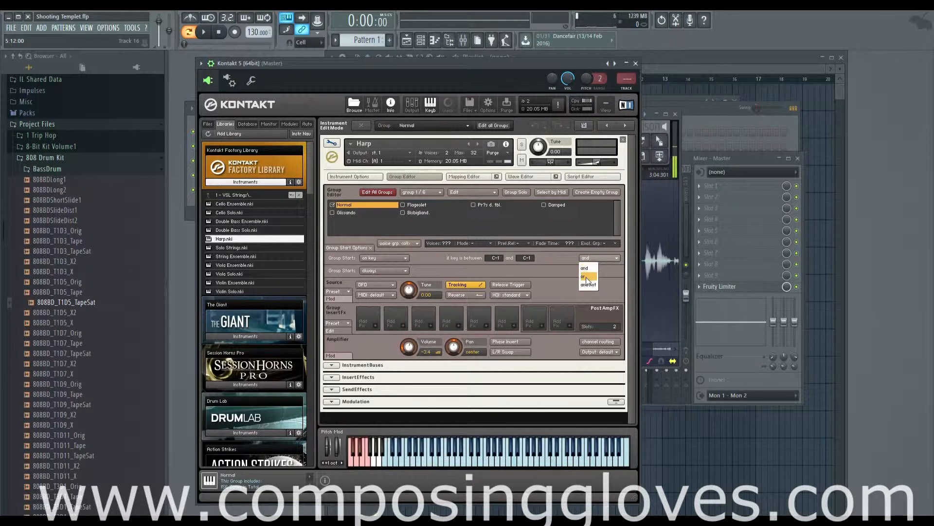
click(587, 276)
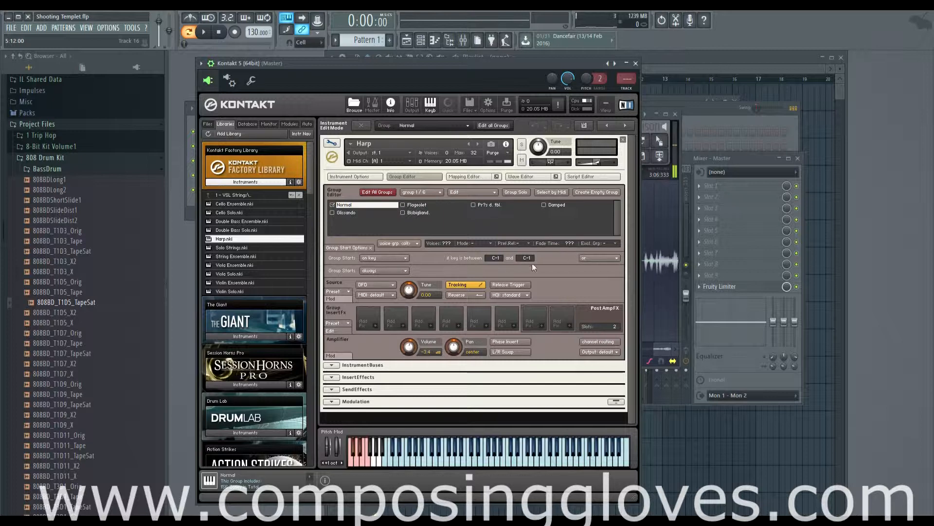
click(595, 258)
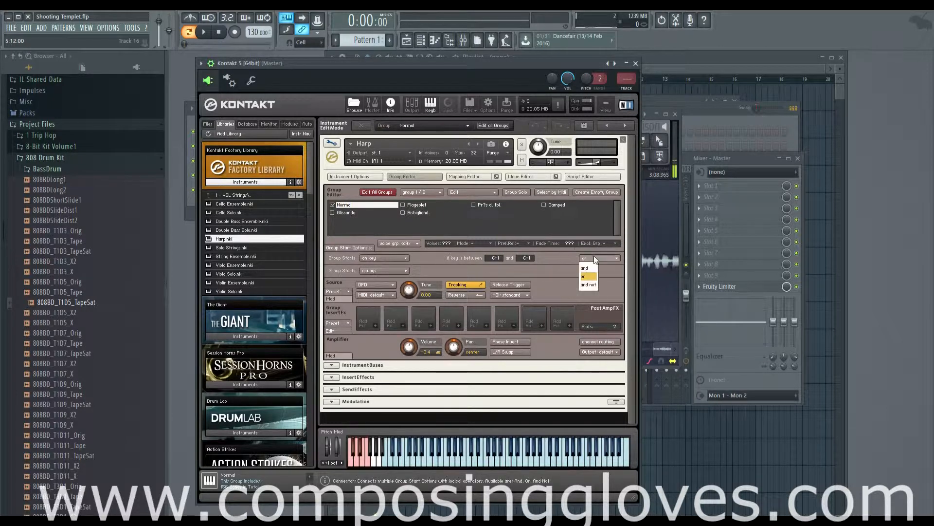
click(588, 284)
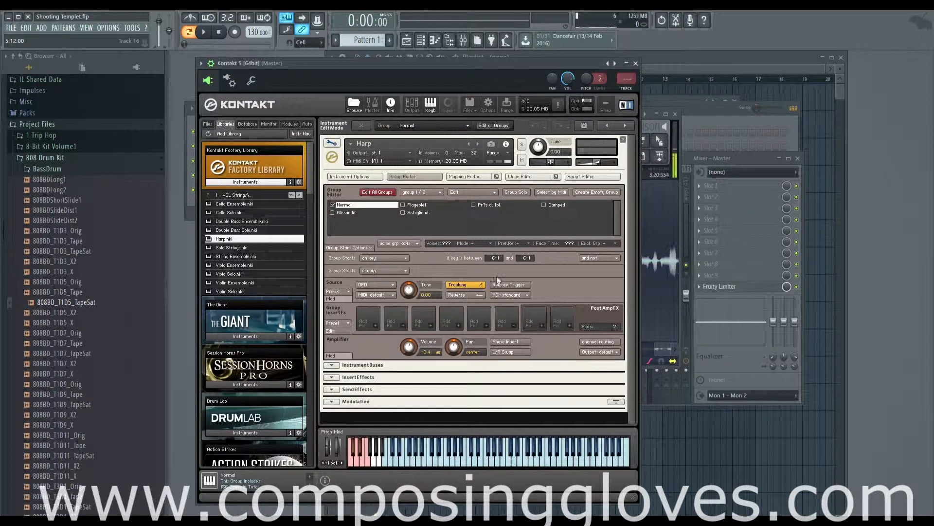
click(591, 258)
click(588, 270)
click(586, 261)
click(587, 277)
click(586, 259)
click(587, 284)
click(588, 260)
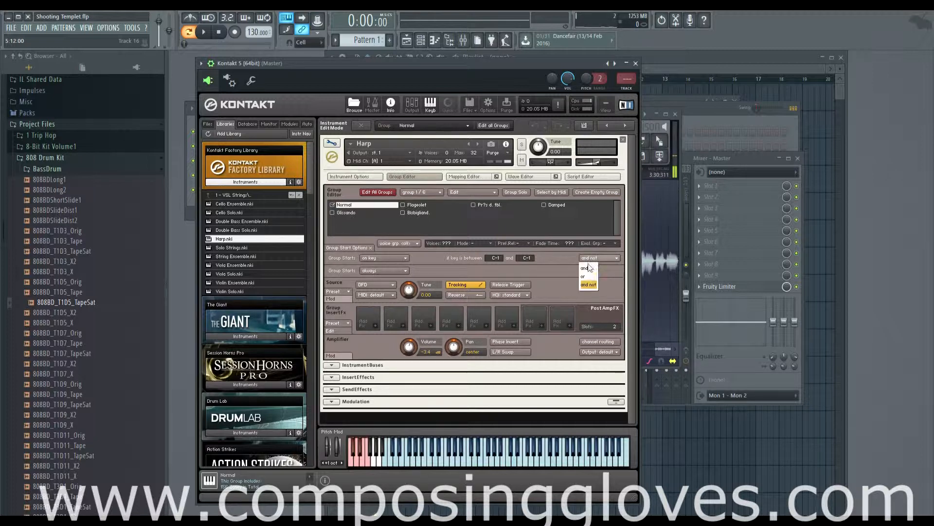
click(586, 268)
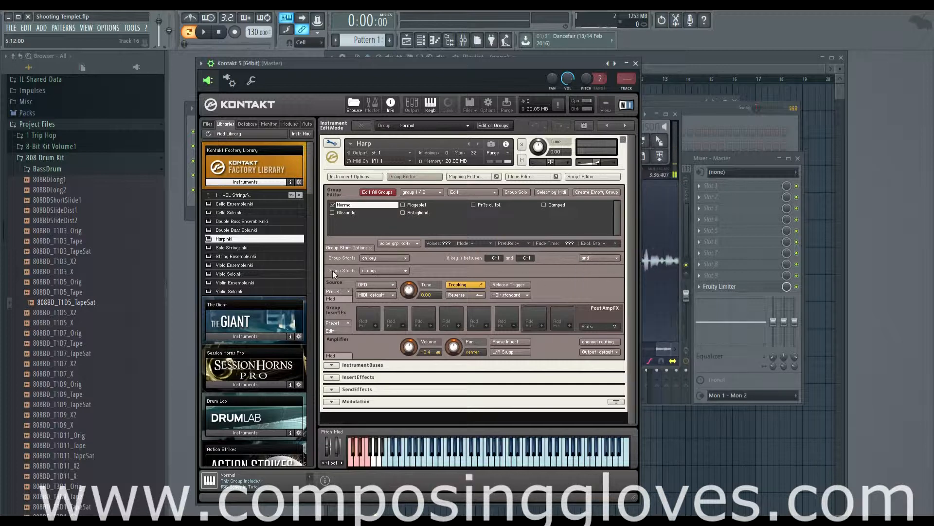
Set the Normal group's first start condition to always, and switch it back to start on key
click(395, 258)
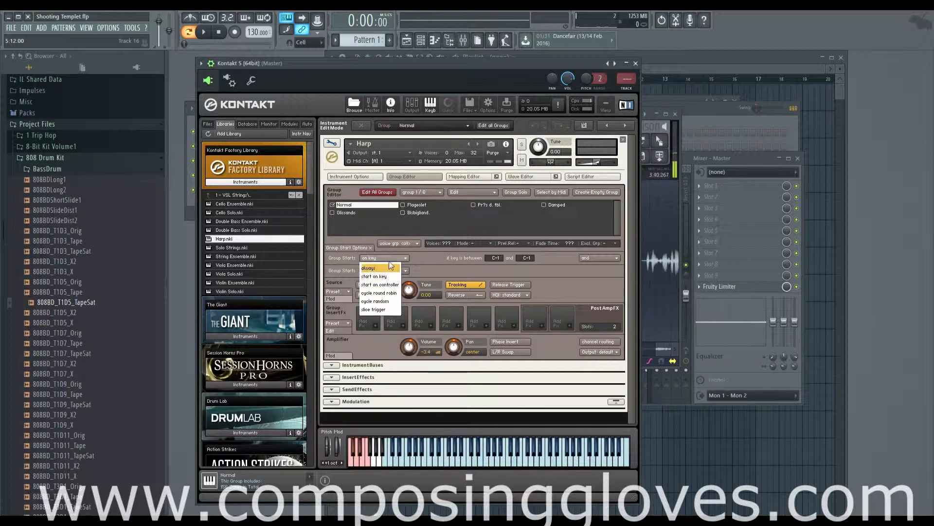
click(388, 268)
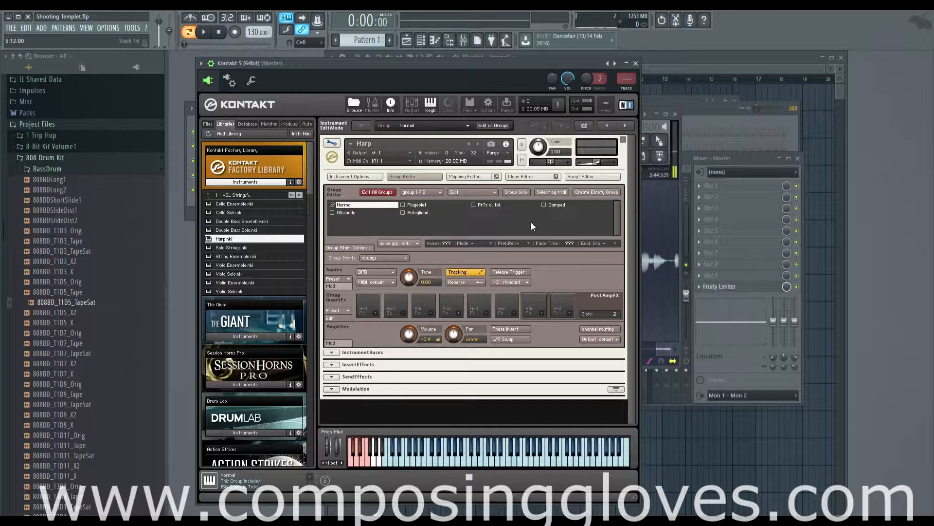
click(387, 257)
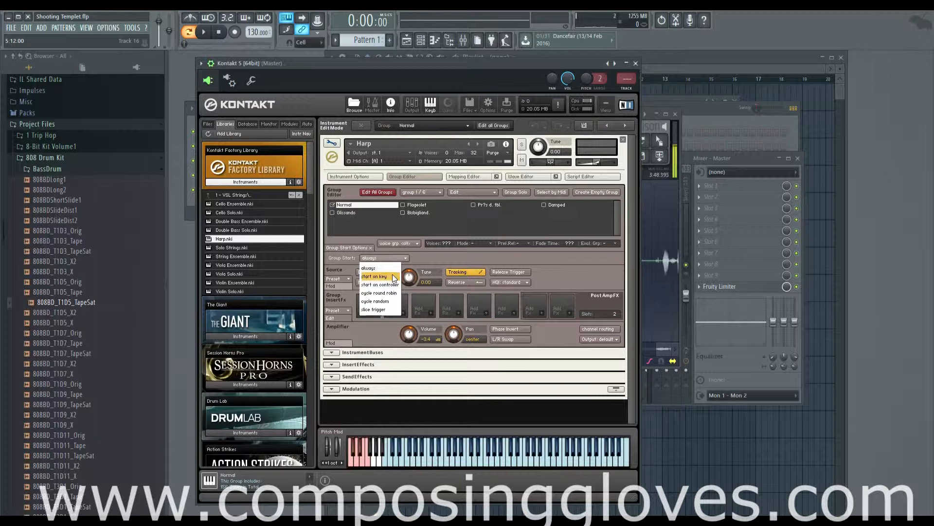
click(393, 276)
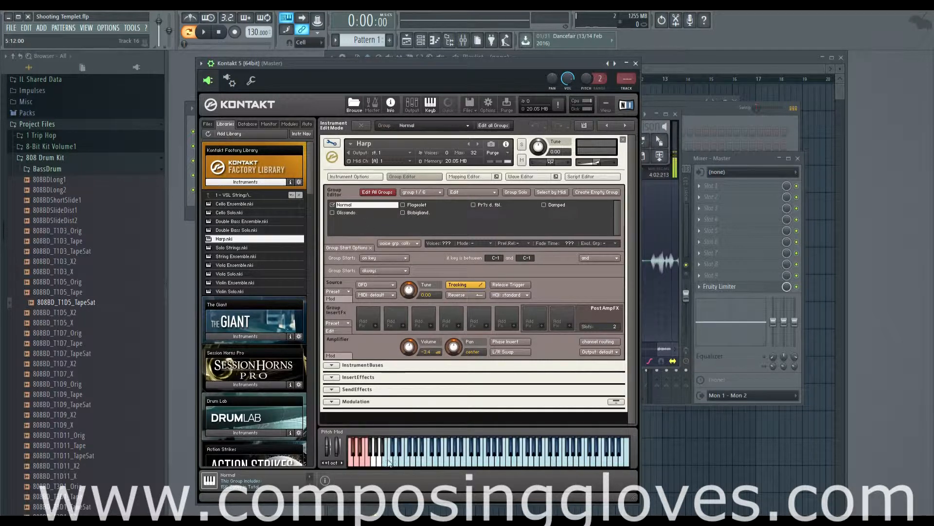
Try start on controller for the Normal group's first start condition, and set it to cycle round robin
click(384, 271)
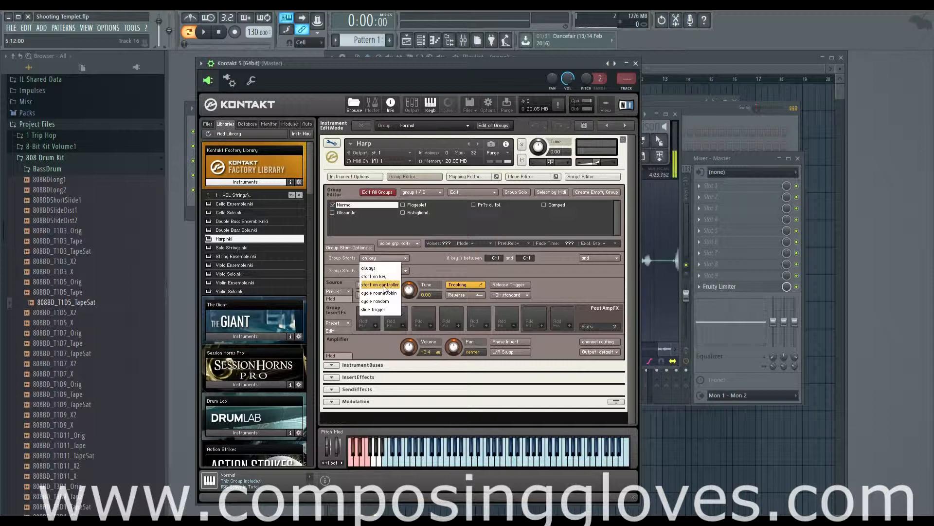
click(387, 286)
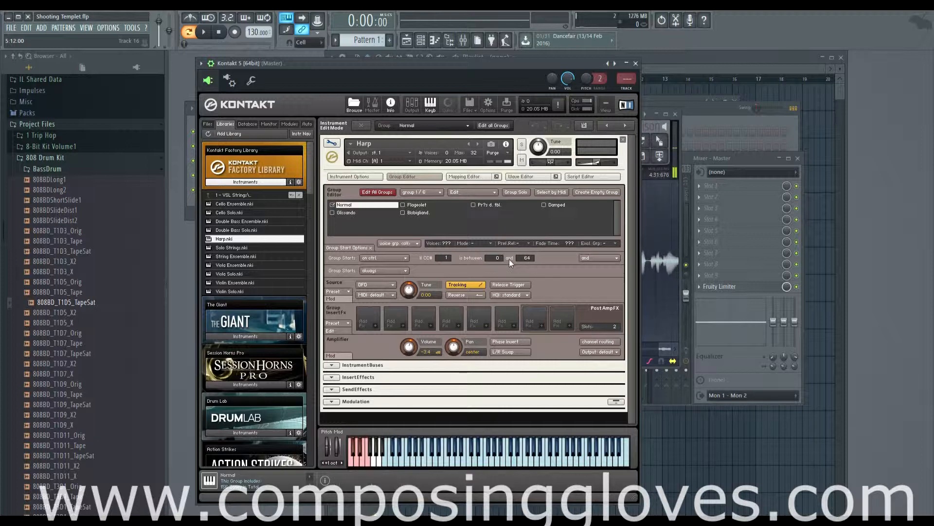
click(399, 259)
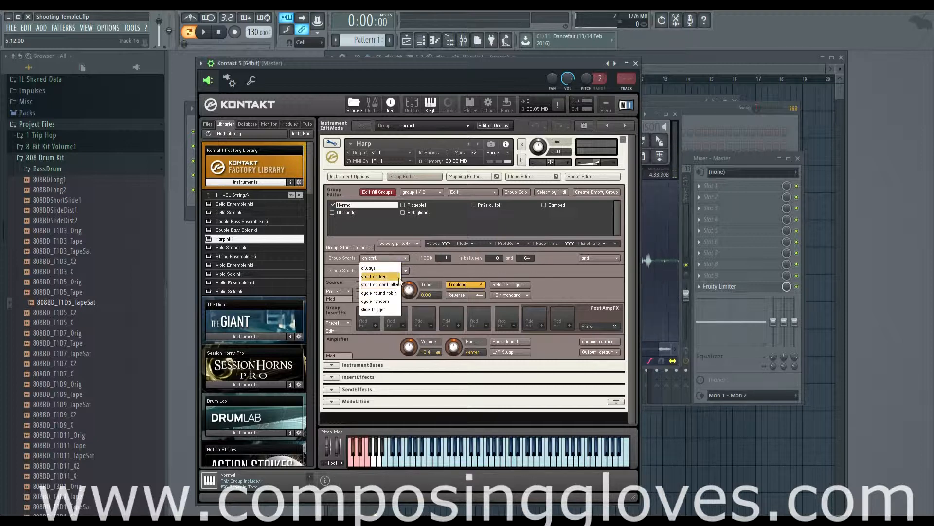
click(390, 293)
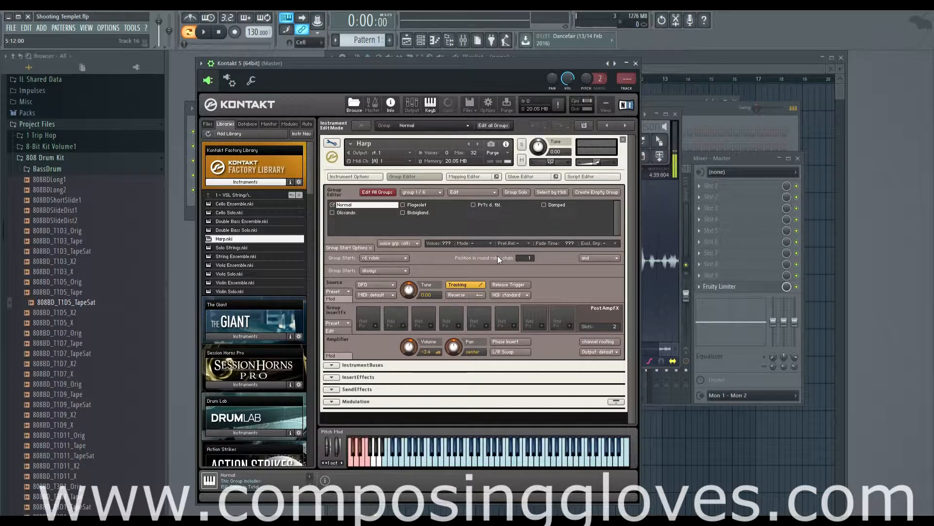
View the Harp's sample zones in the Mapping Editor, and return to the Group Editor
click(422, 180)
click(465, 177)
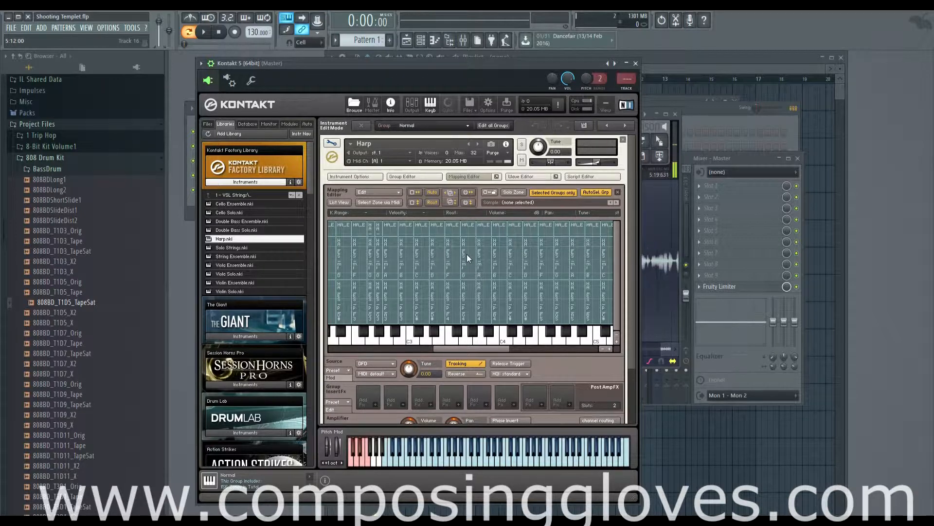
click(468, 178)
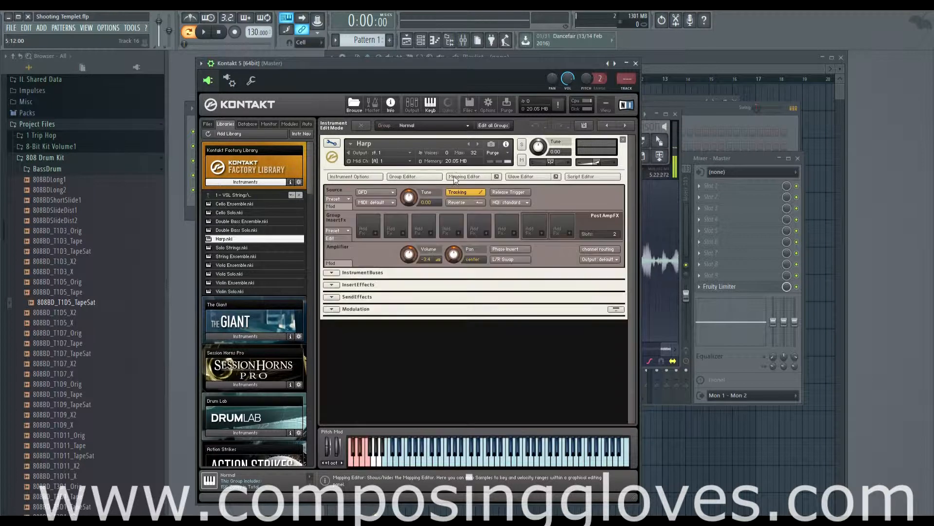
click(410, 178)
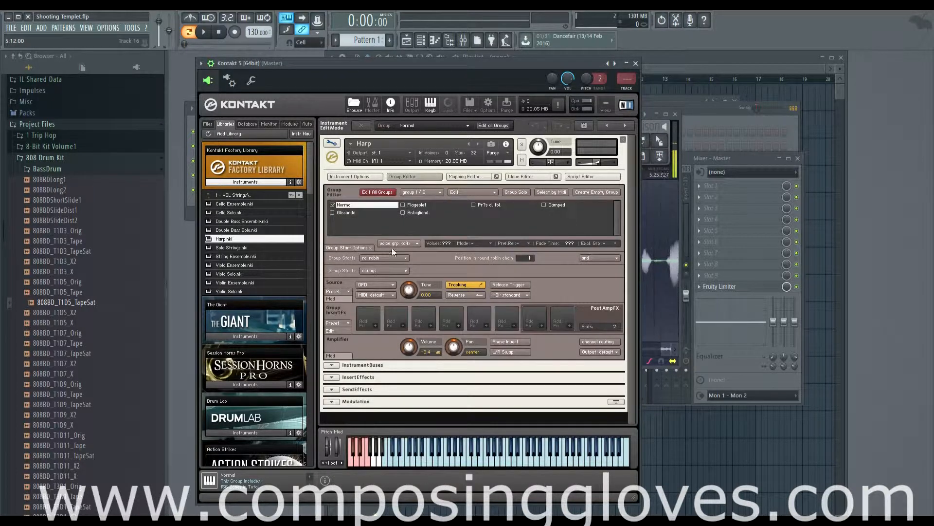
Review the Normal group's first start condition choices and its position in the round robin chain
click(359, 248)
click(359, 248)
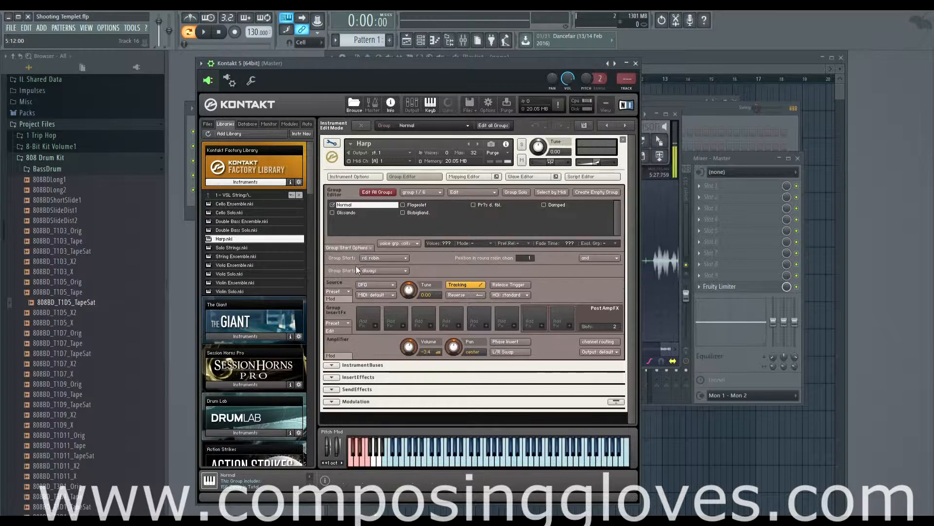
click(371, 258)
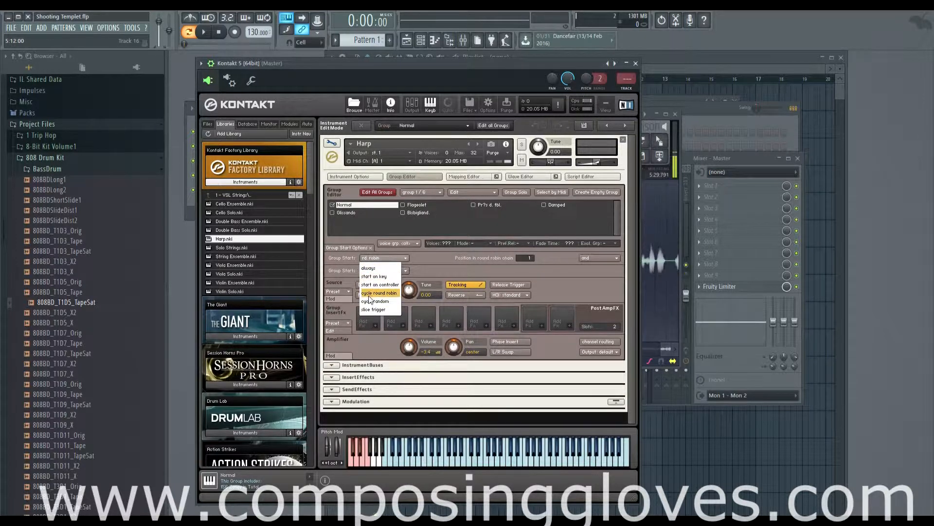
click(383, 260)
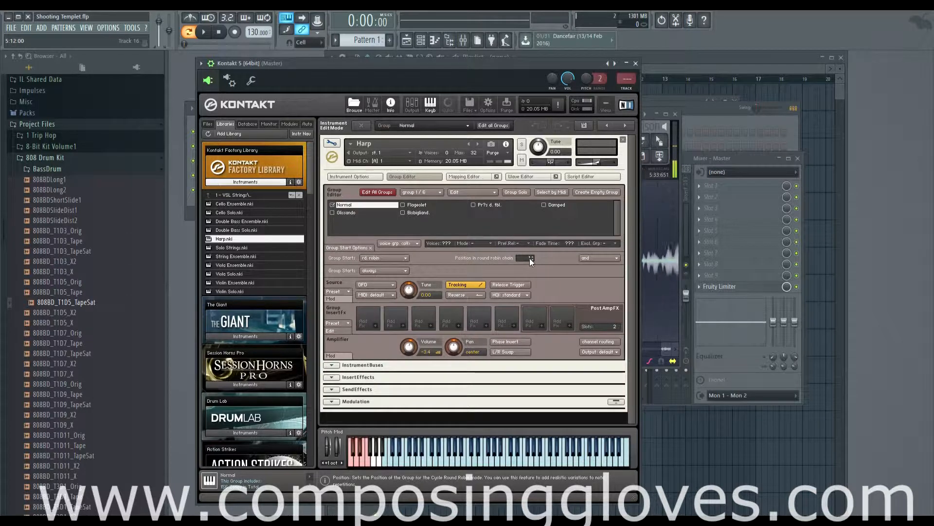
drag(529, 258, 529, 255)
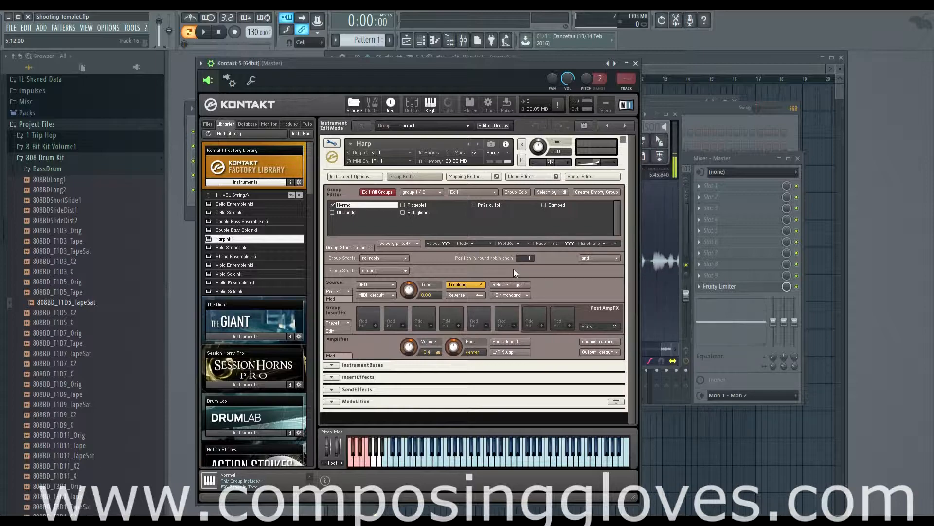
Show the Damage library's instruments in the browser and leave the Harp's edit mode
scroll(291, 336, down, 5)
scroll(291, 336, down, 5)
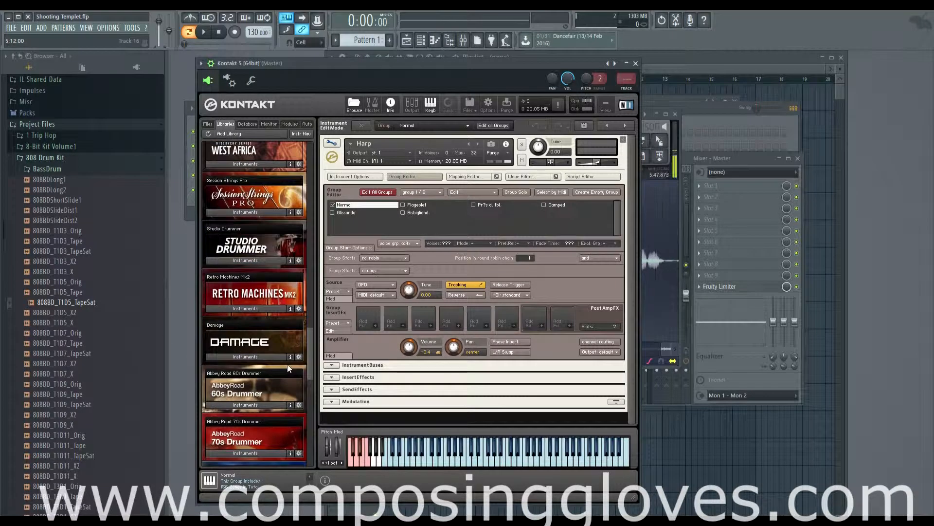
click(268, 348)
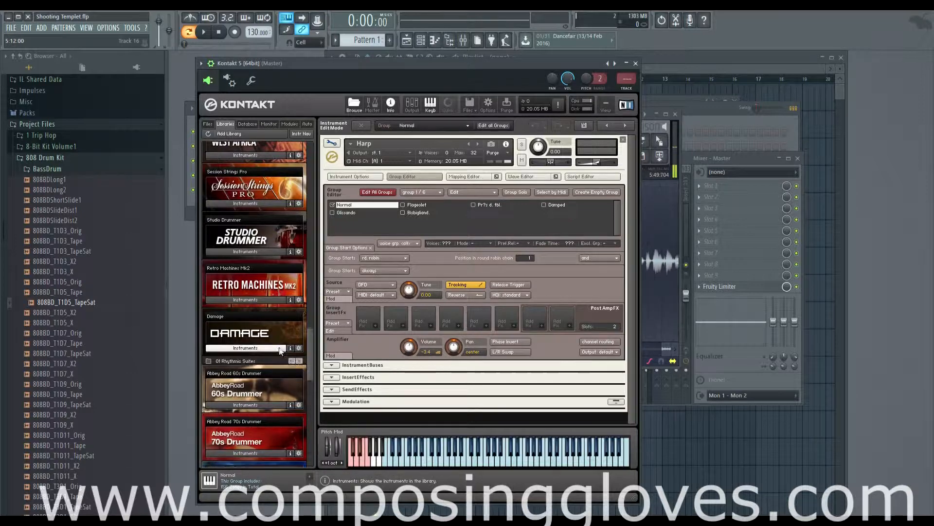
click(331, 143)
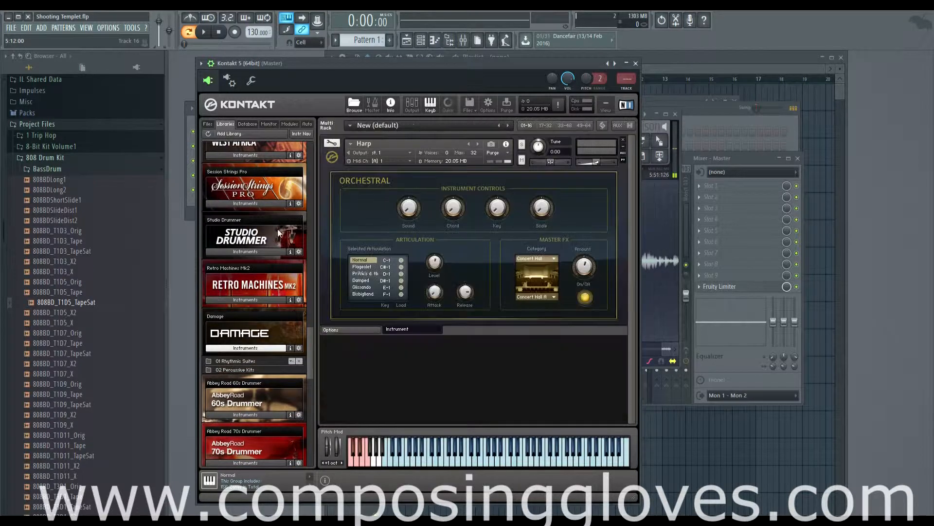
Browse Damage's rhythmic suites and percussive kits, and load PERC Metal Menu 3.nki from the metal kits folder
click(255, 363)
scroll(245, 372, down, 1)
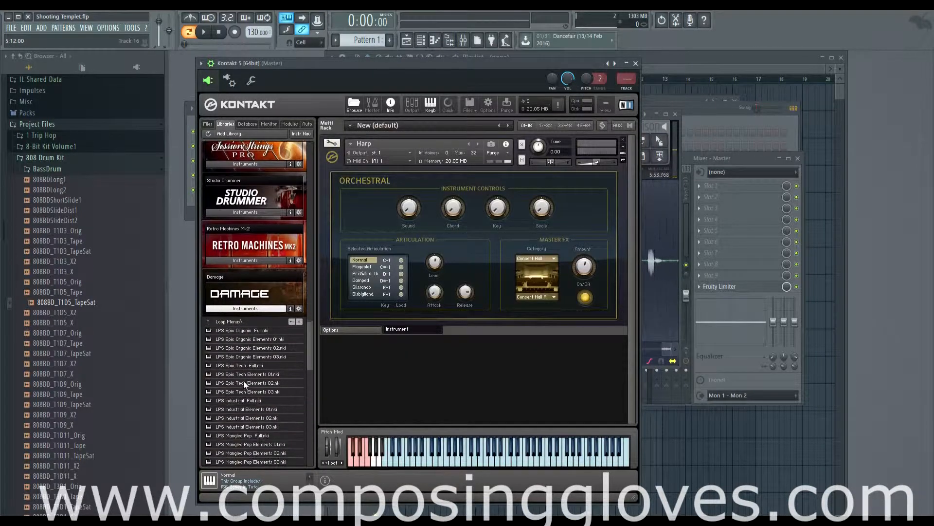
click(238, 324)
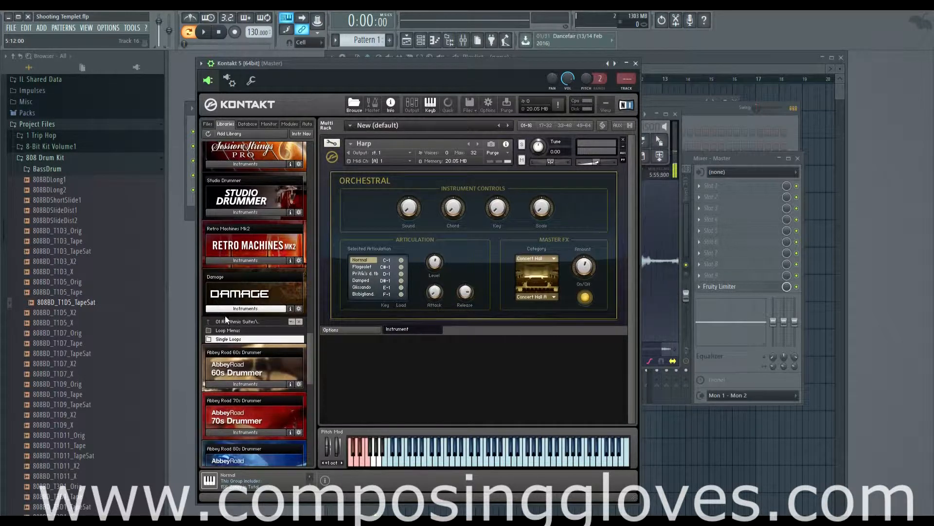
click(227, 321)
click(235, 330)
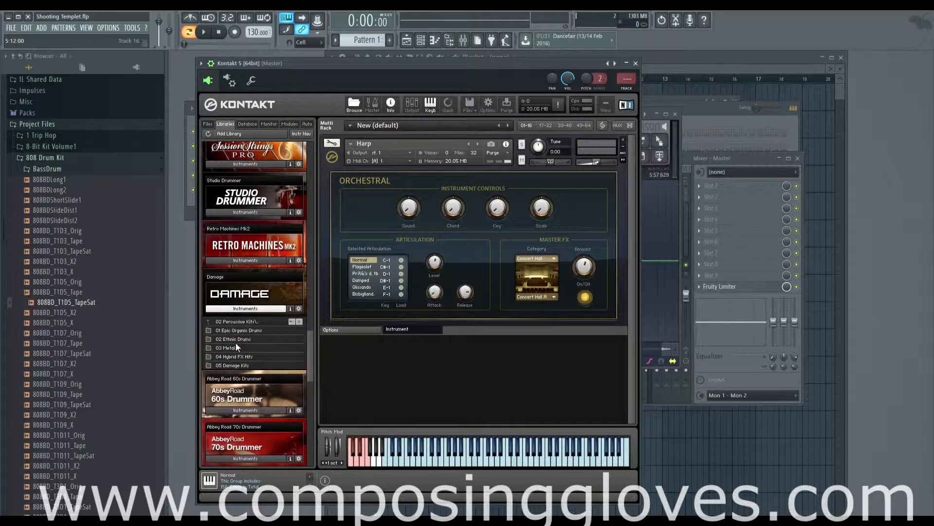
click(235, 346)
double_click(249, 357)
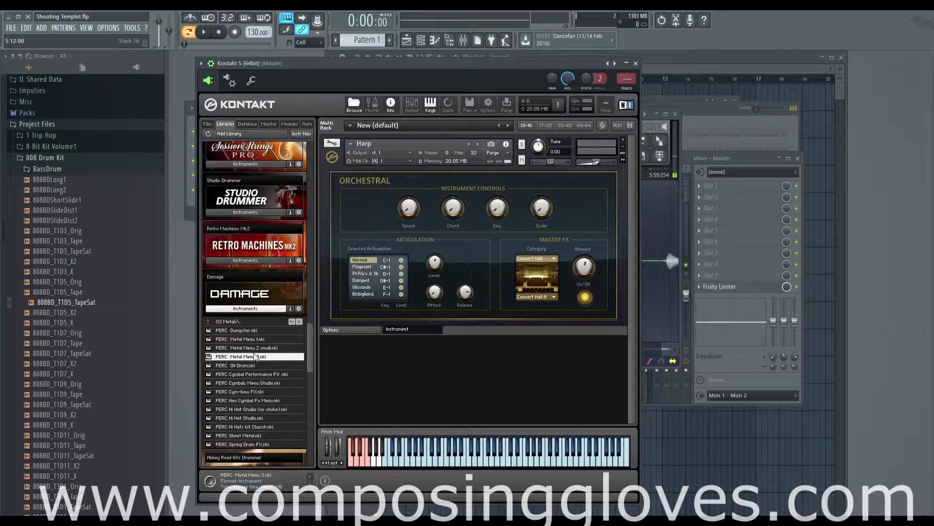
Examine the groups of PERC Metal Menu 3 in the Group Editor, including Close3 and OH1, and their start conditions
scroll(431, 347, down, 4)
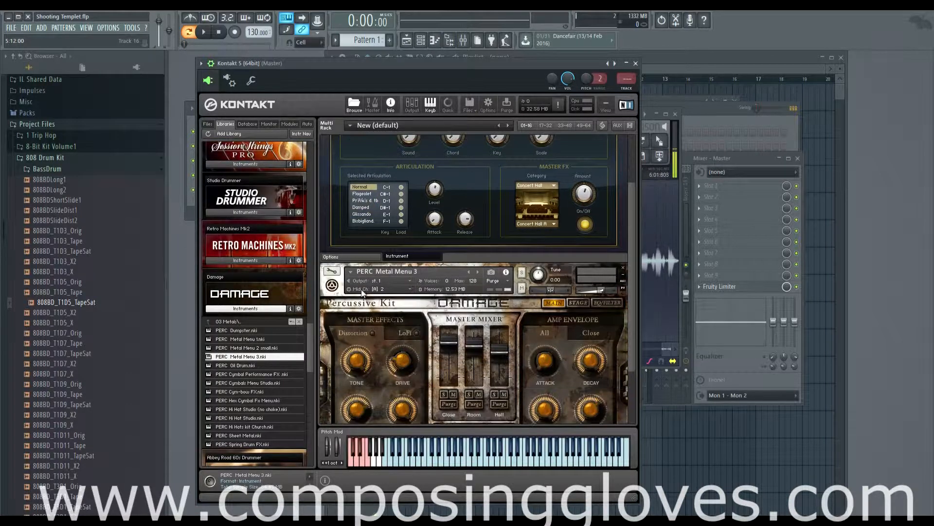
click(332, 236)
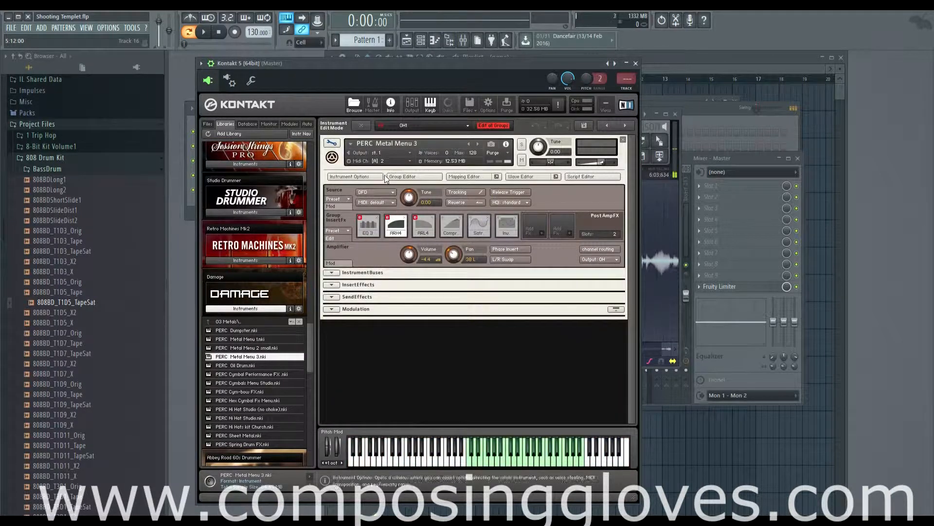
click(524, 179)
click(524, 179)
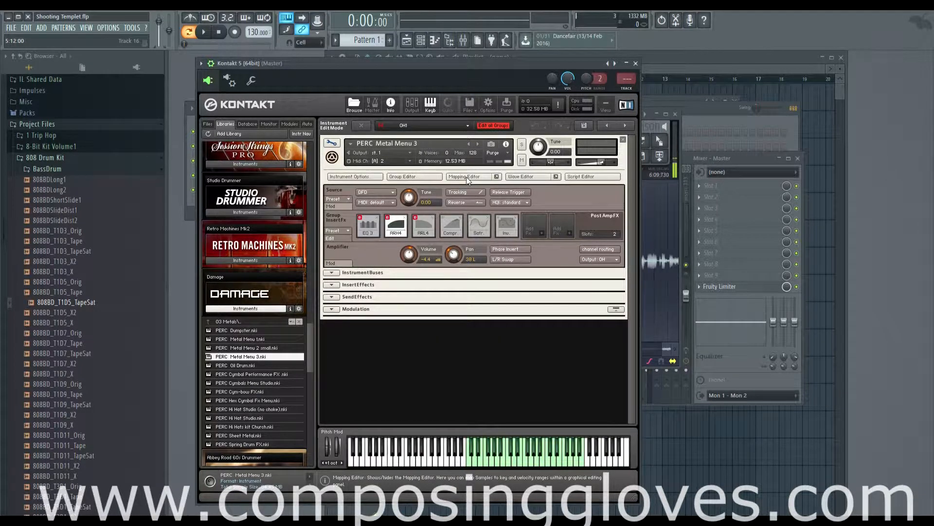
click(420, 178)
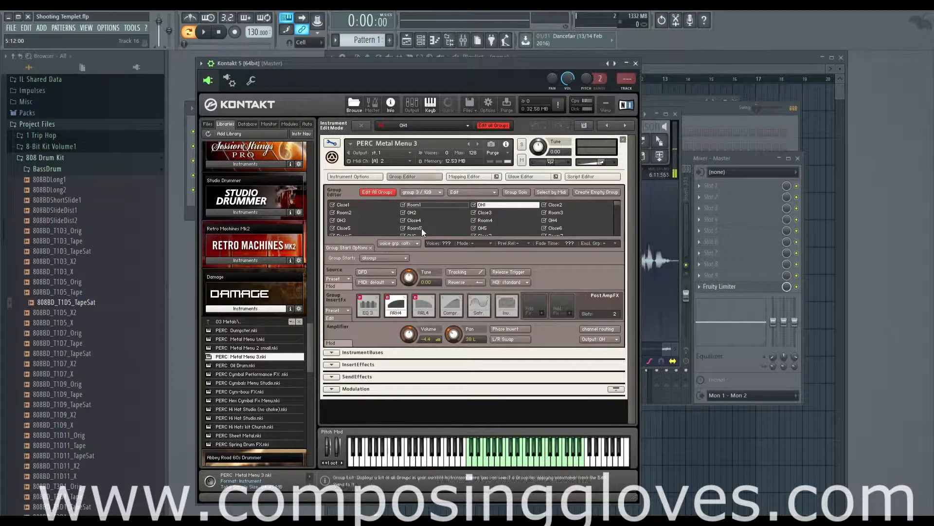
click(343, 227)
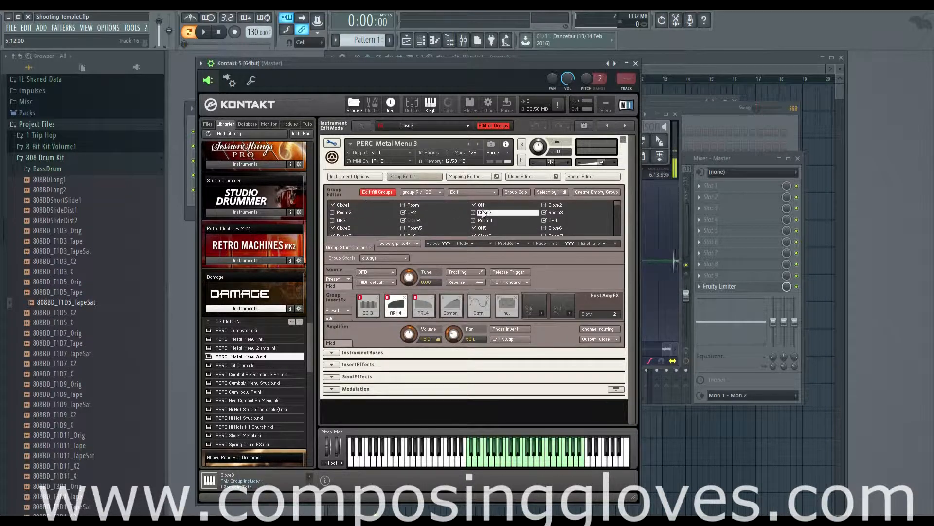
click(458, 228)
click(483, 204)
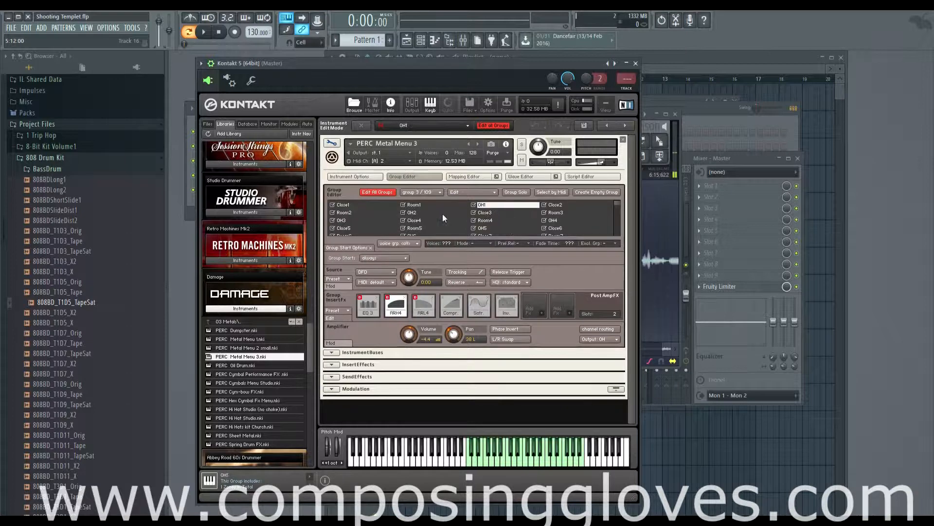
Remove PERC Metal Menu 3 and the Harp from the rack, and reload Harp.nki from the Kontakt Factory Library
click(622, 140)
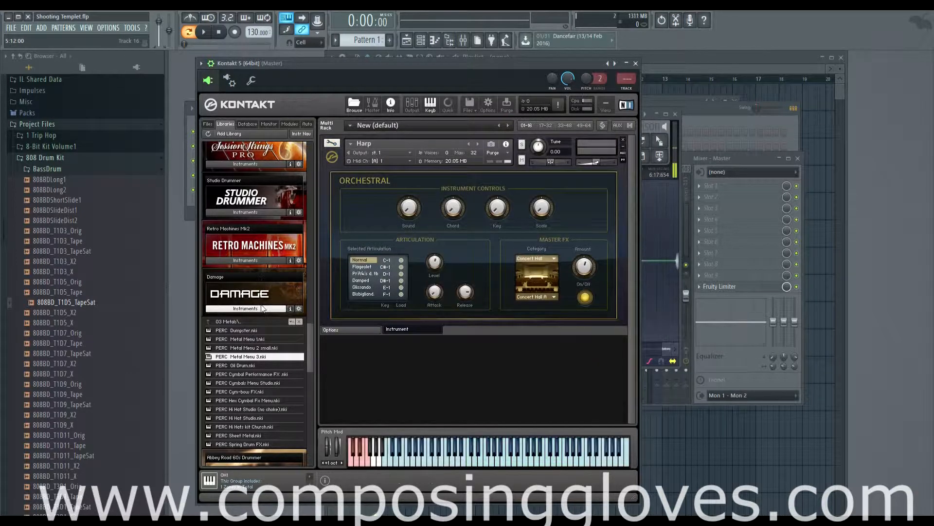
click(624, 140)
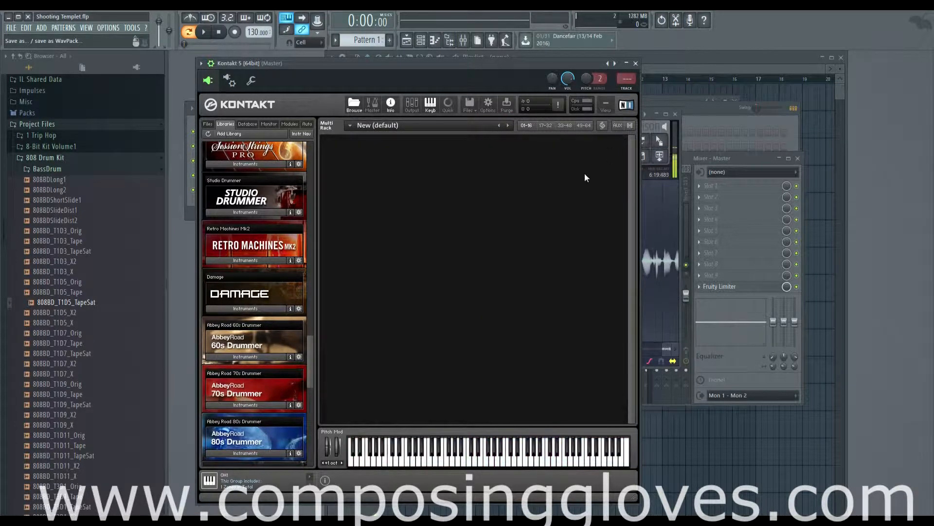
drag(314, 369, 315, 175)
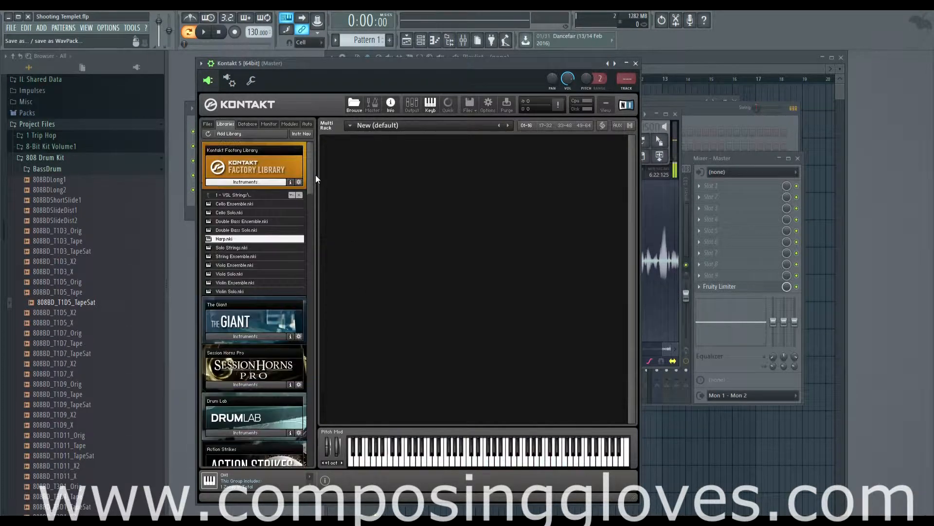
double_click(231, 238)
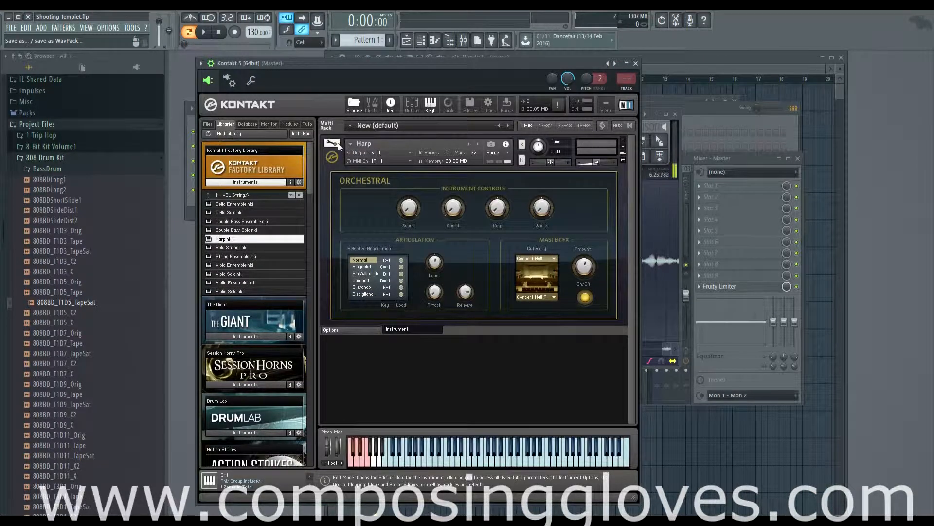
Open the reloaded Harp for editing, glance at its Wave and Mapping Editors, and show the Group Editor
click(332, 143)
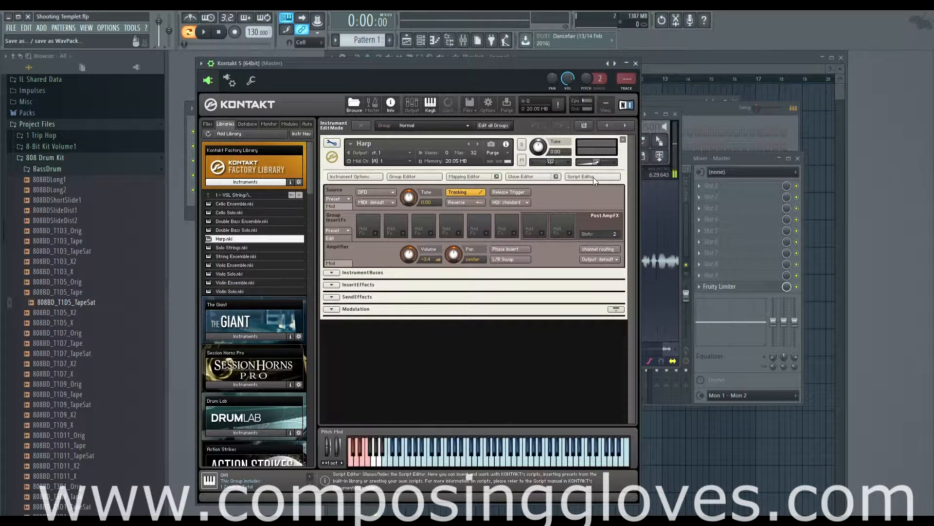
click(540, 177)
click(538, 178)
click(485, 176)
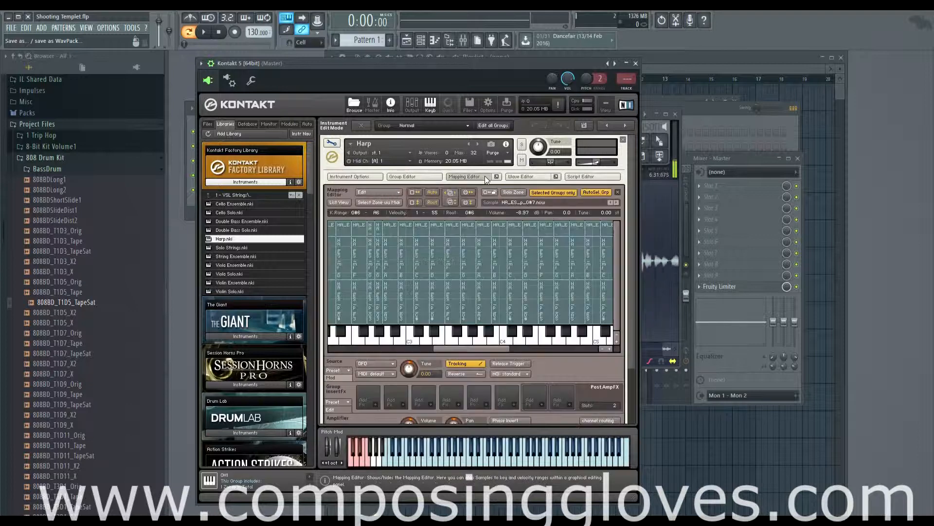
click(485, 176)
click(422, 177)
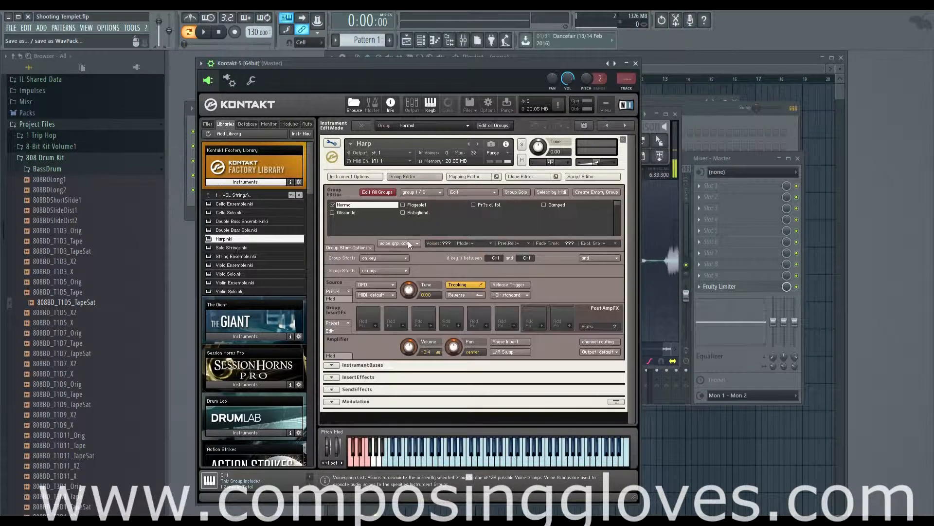
Try cycle random for the Normal group's first start condition, and set it back to start on key
click(386, 258)
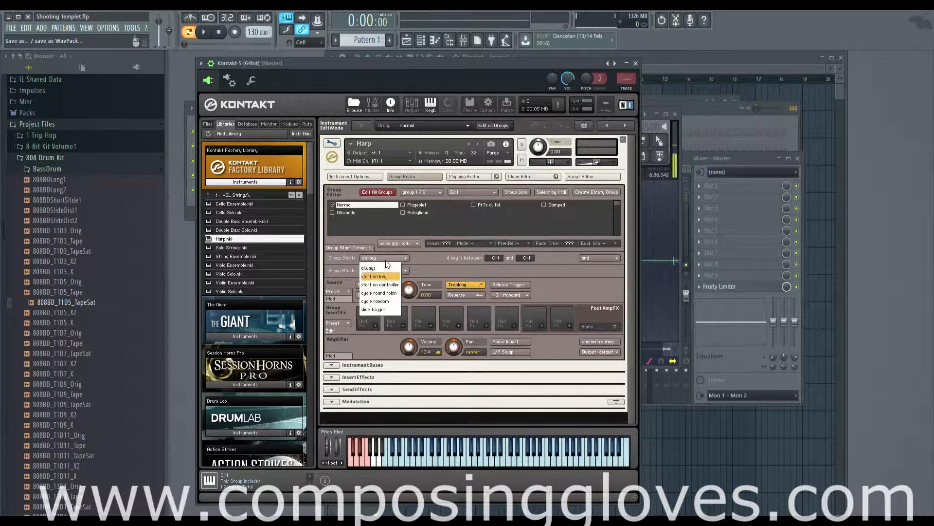
click(390, 302)
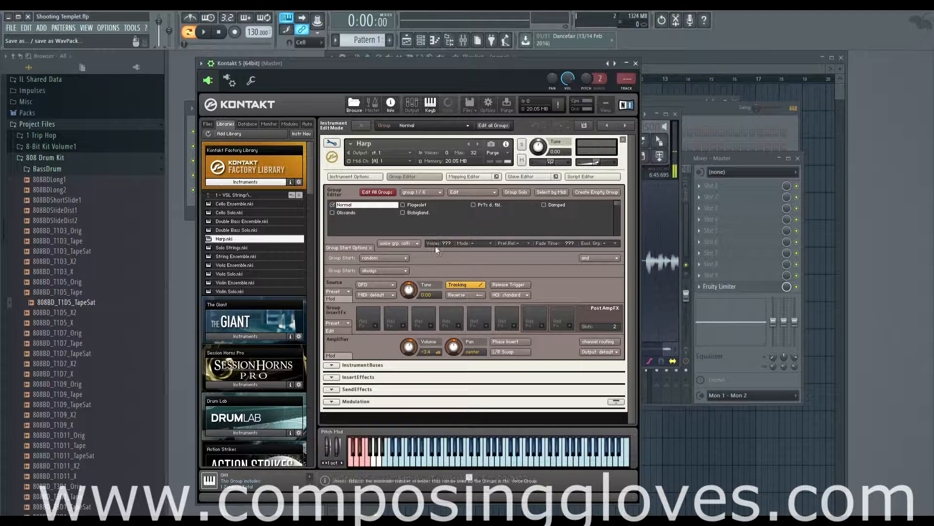
click(403, 259)
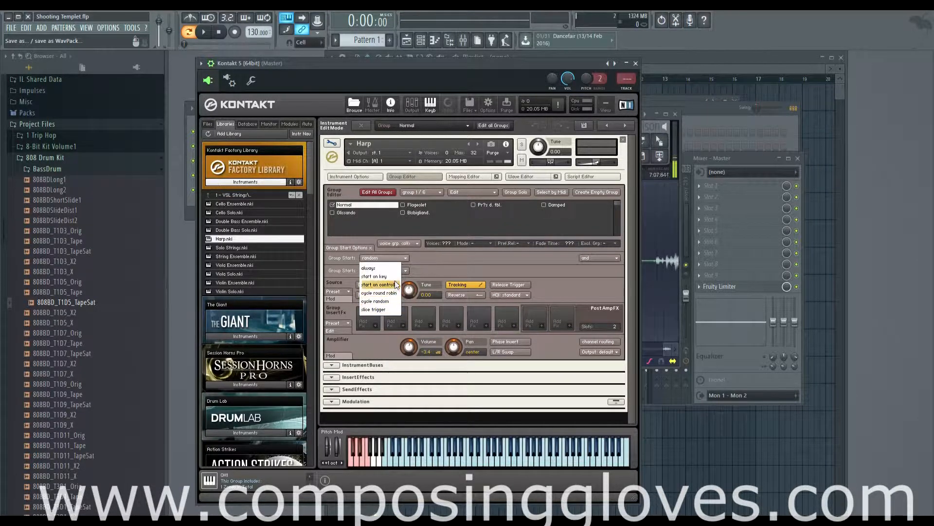
click(375, 276)
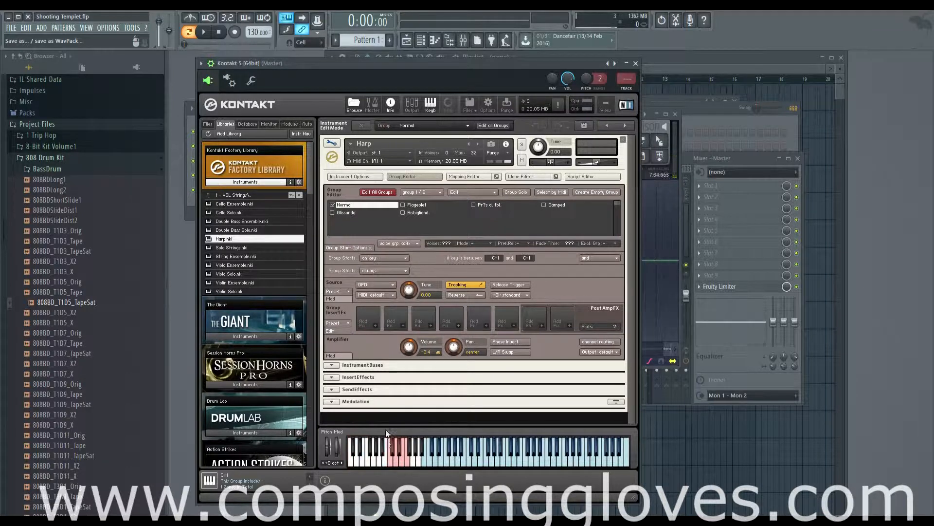